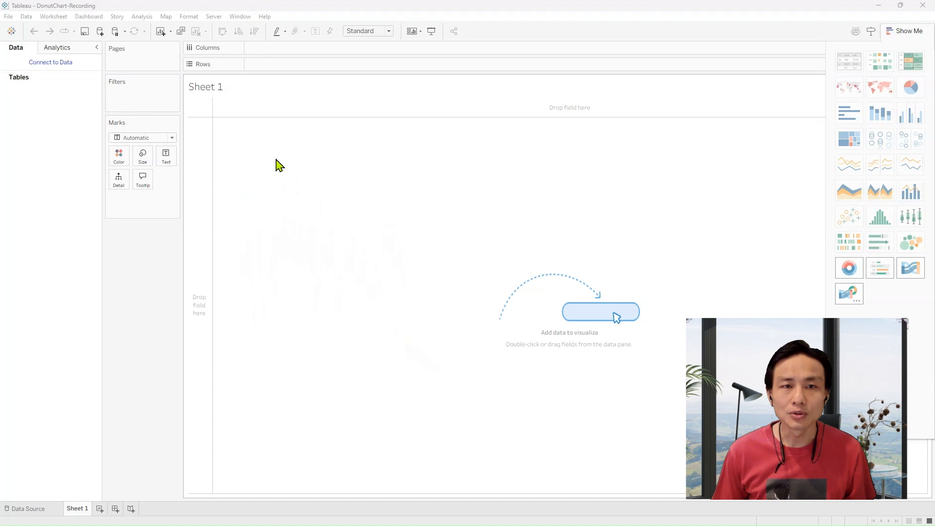
# Connect to the saved Sample - Superstore data source and build a table of Quantity by product Category
pyautogui.hotkey('ctrl', 'd')
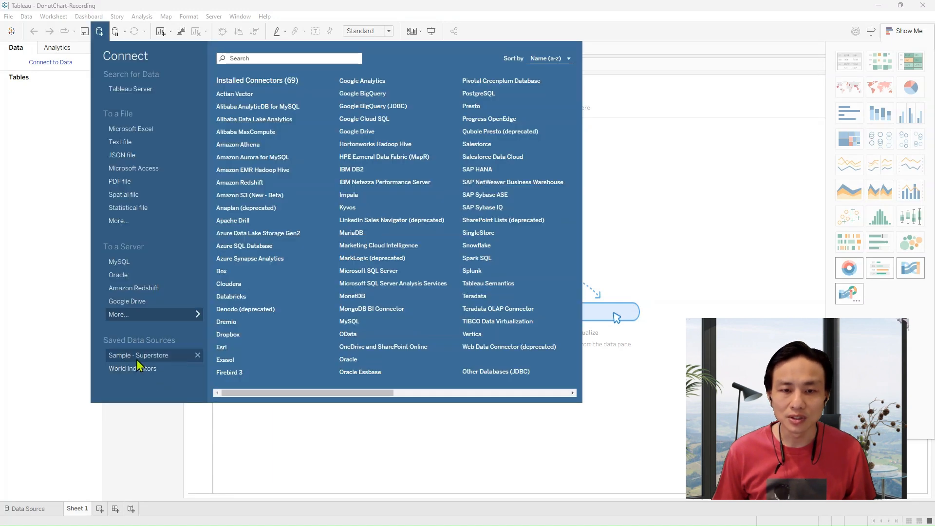
pyautogui.click(158, 359)
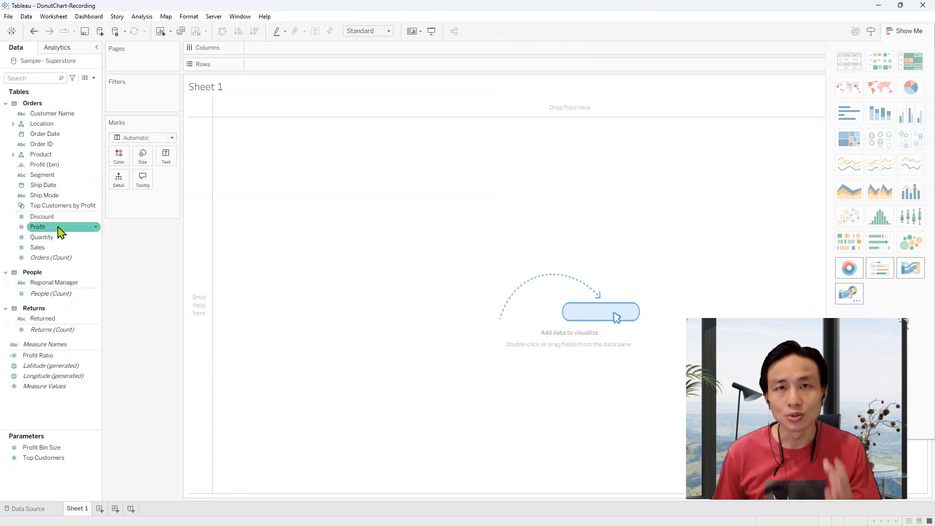
pyautogui.click(13, 153)
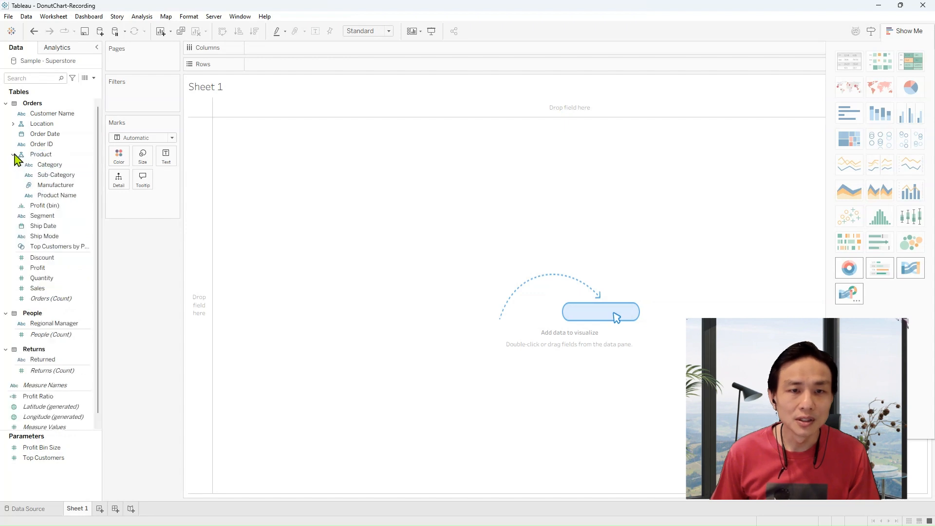
pyautogui.doubleClick(55, 166)
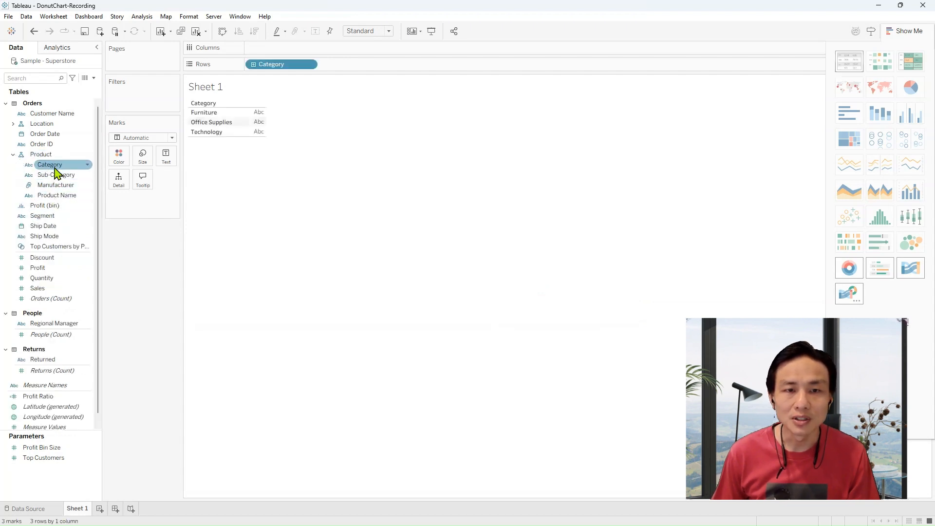
pyautogui.doubleClick(56, 281)
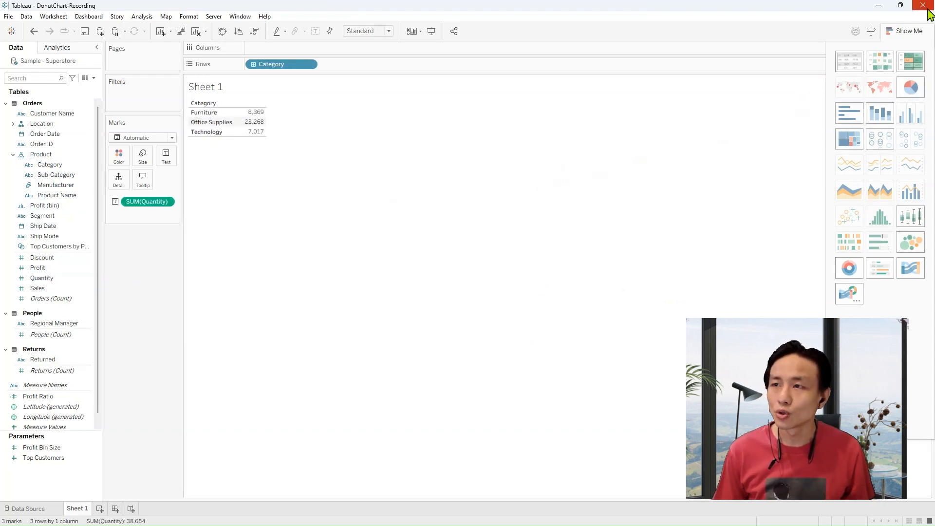
# Convert the Category table to a pie chart and fit it to Entire View
pyautogui.click(911, 87)
pyautogui.click(369, 31)
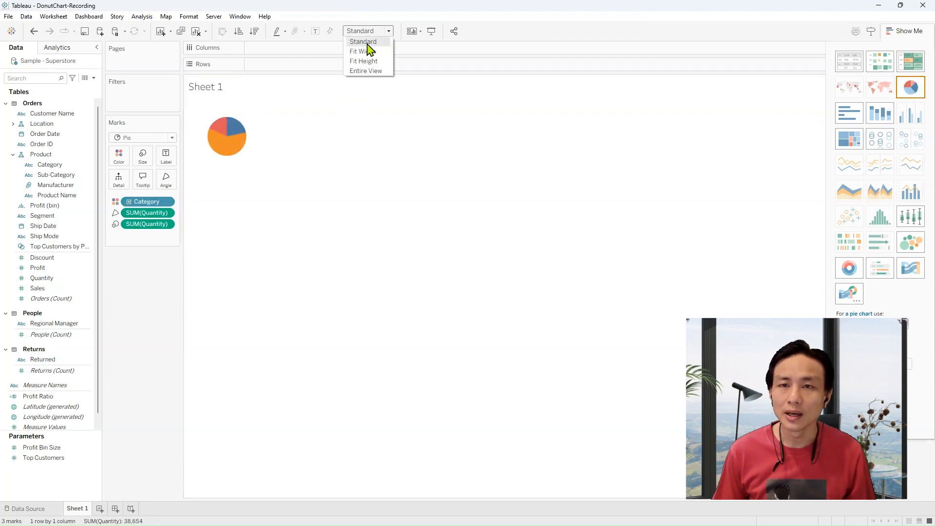
pyautogui.click(366, 72)
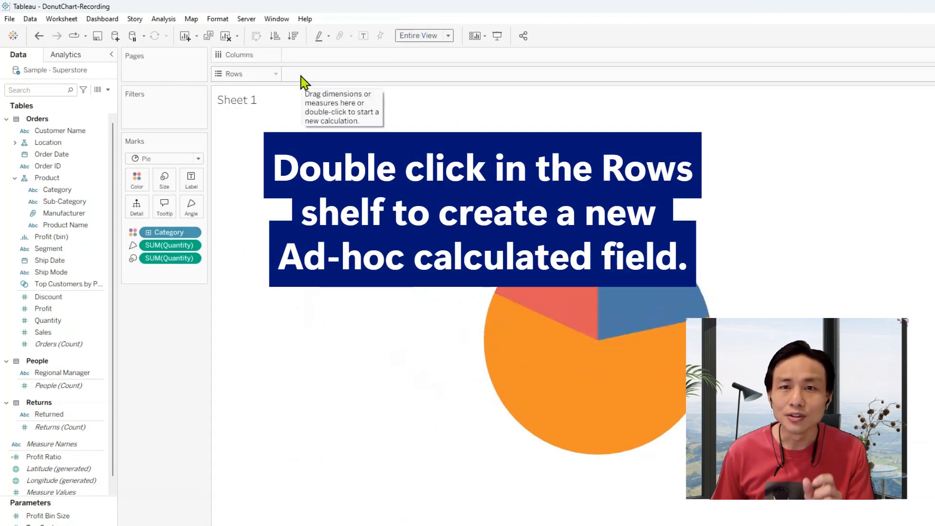
# Create an ad-hoc calculated field of 0 on Rows and duplicate it beside the original to get two pies
pyautogui.doubleClick(301, 74)
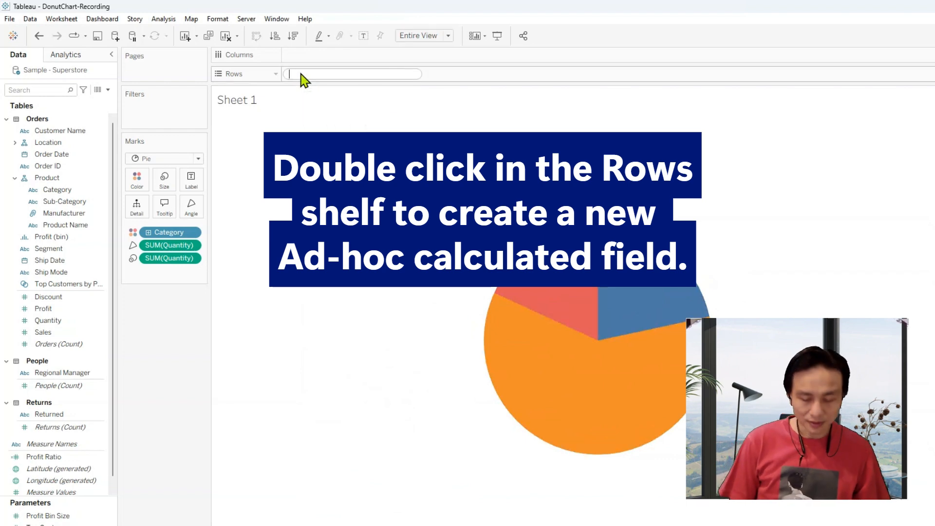
pyautogui.press('Return')
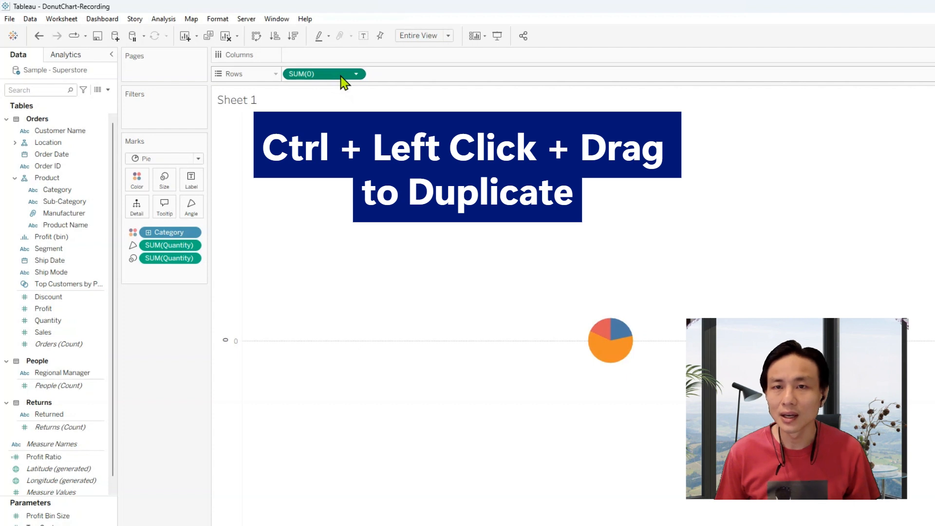
pyautogui.moveTo(343, 80); pyautogui.dragTo(437, 79)
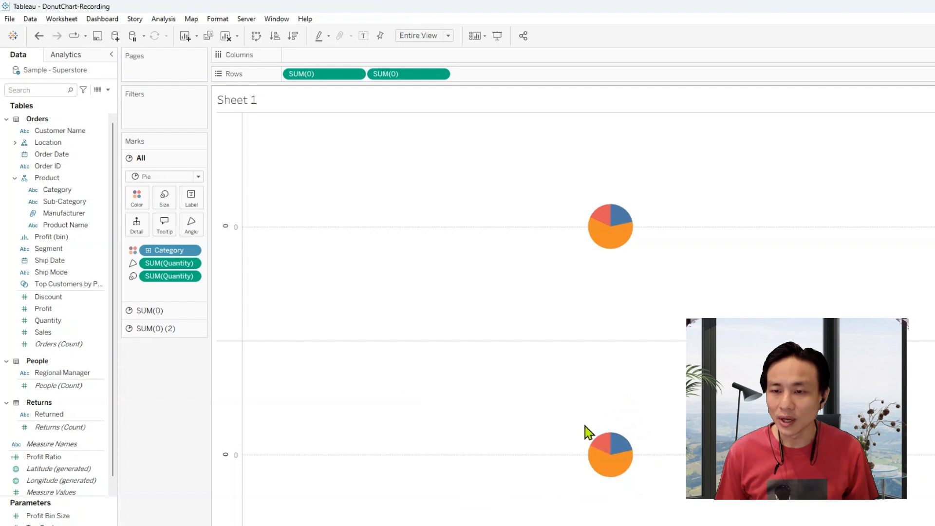
# Remove Category and the Quantity size encoding from the second pie, SUM(0) (2), and color it white
pyautogui.click(153, 329)
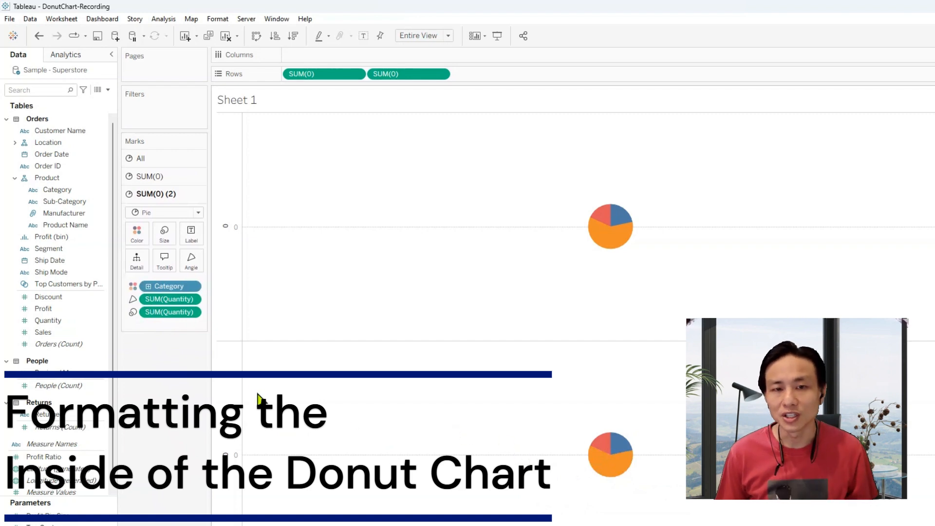
pyautogui.moveTo(161, 291); pyautogui.dragTo(154, 337)
pyautogui.moveTo(160, 299); pyautogui.dragTo(162, 375)
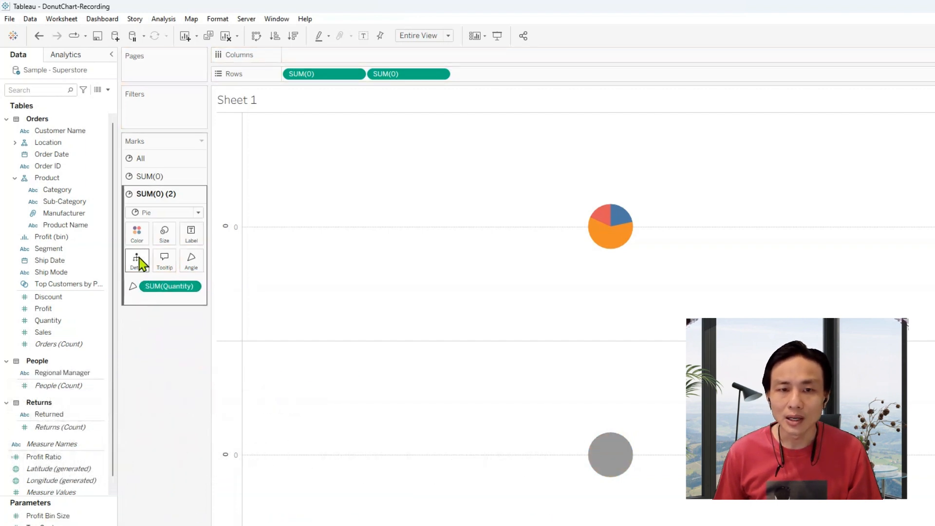
pyautogui.click(137, 234)
pyautogui.click(154, 273)
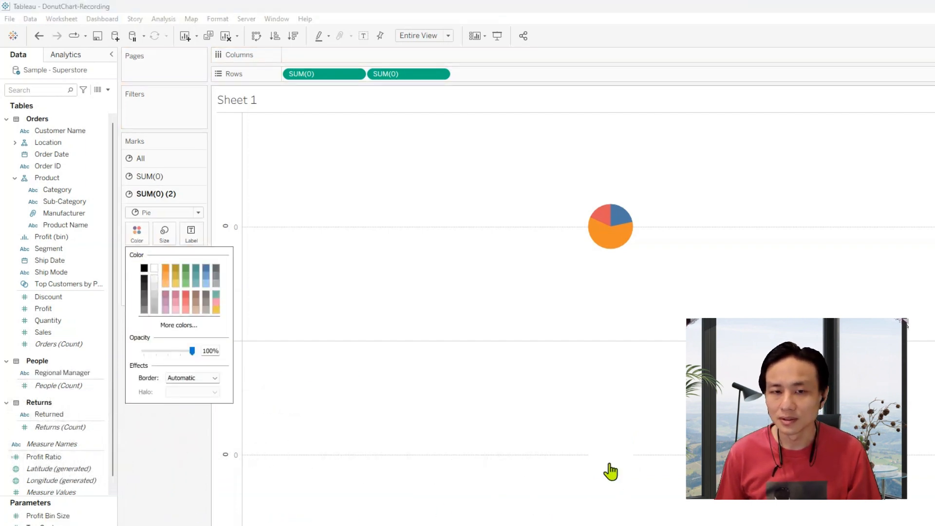
pyautogui.click(145, 456)
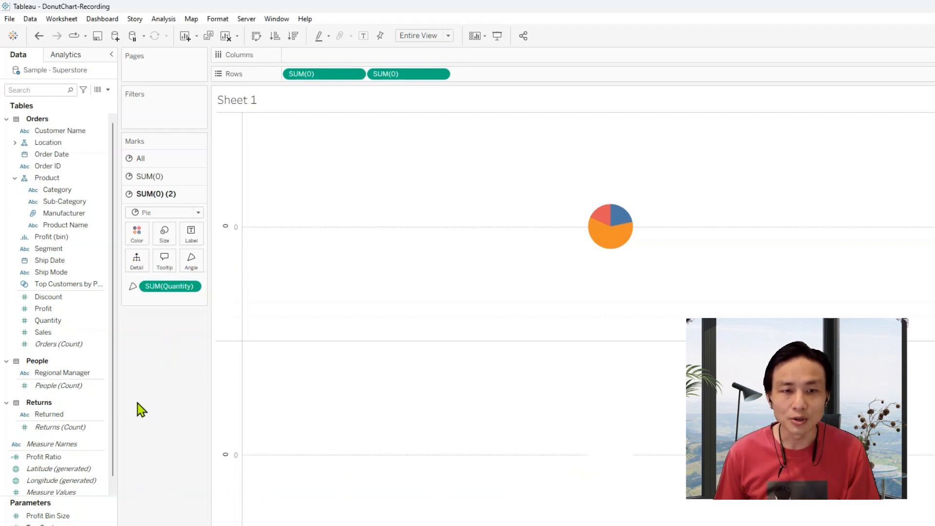
# Label the white pie with its Quantity sum in bold 18-point text, with the word "Quantity" on the line below
pyautogui.click(58, 321)
pyautogui.moveTo(57, 322); pyautogui.dragTo(191, 236)
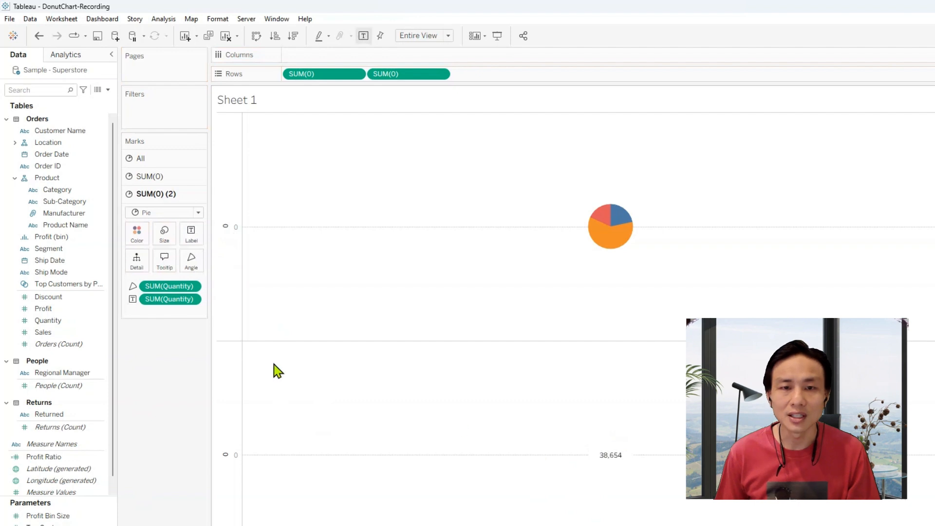
pyautogui.click(193, 235)
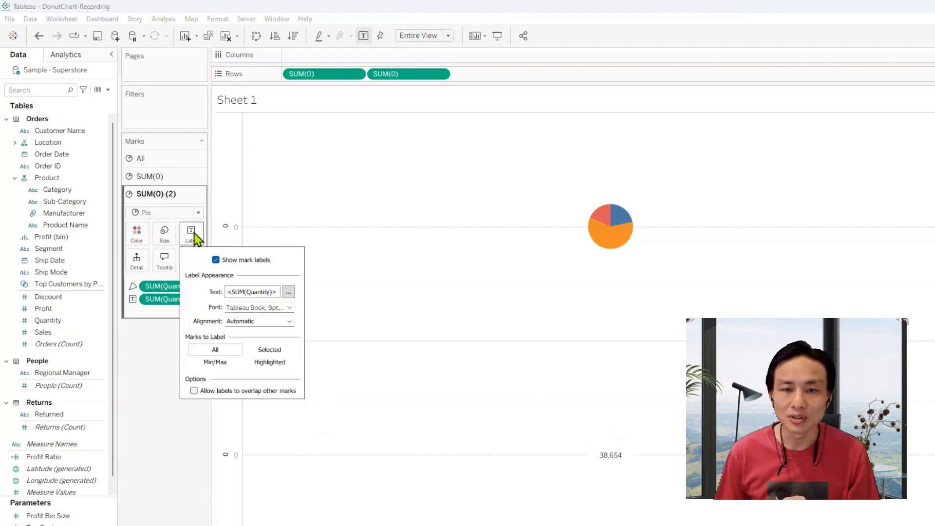
pyautogui.click(289, 292)
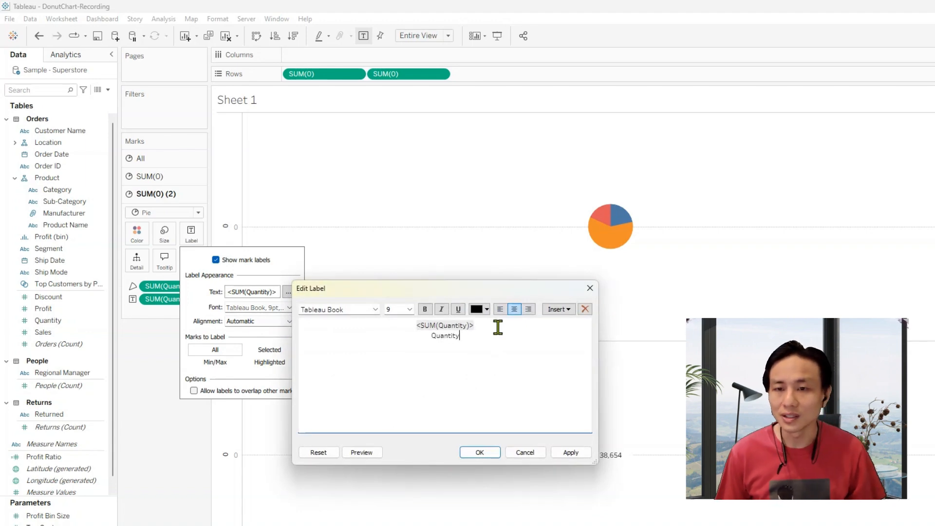
pyautogui.moveTo(490, 324); pyautogui.dragTo(406, 319)
pyautogui.click(409, 310)
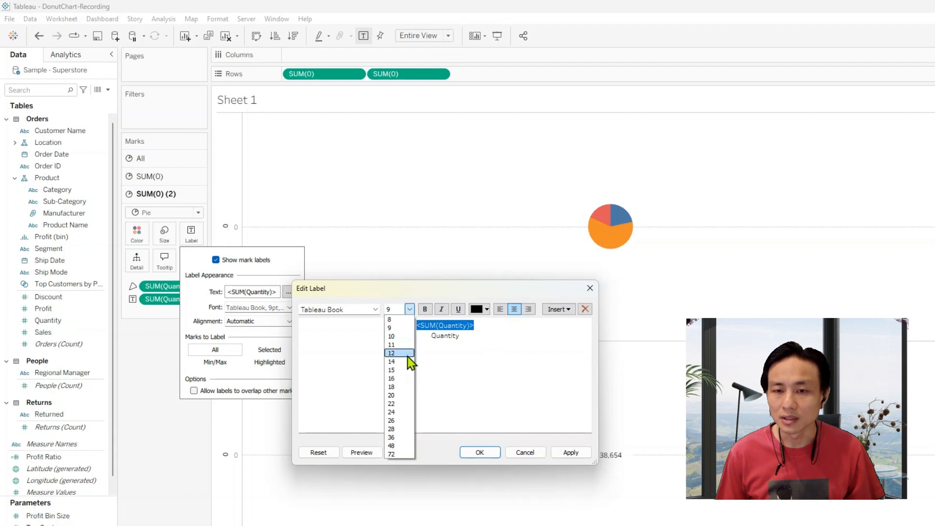
pyautogui.click(406, 386)
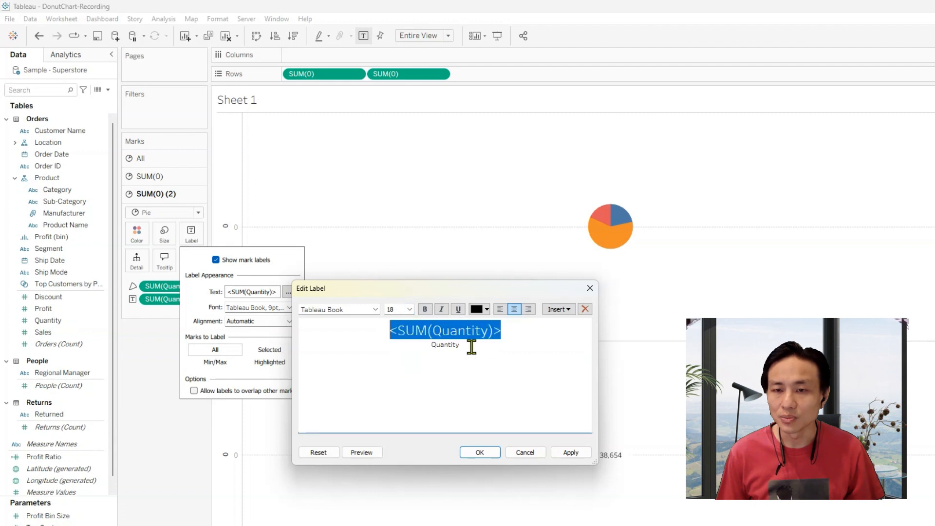
pyautogui.click(501, 392)
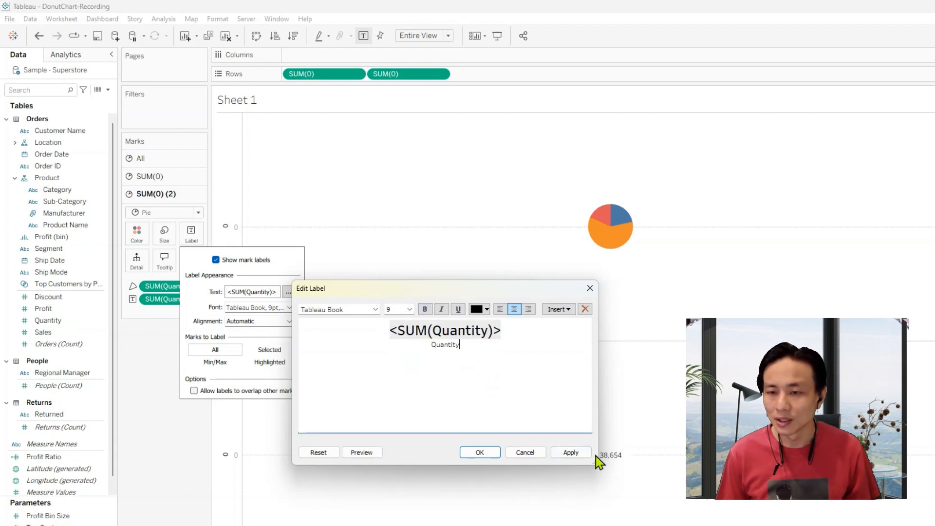
pyautogui.click(568, 454)
pyautogui.click(481, 453)
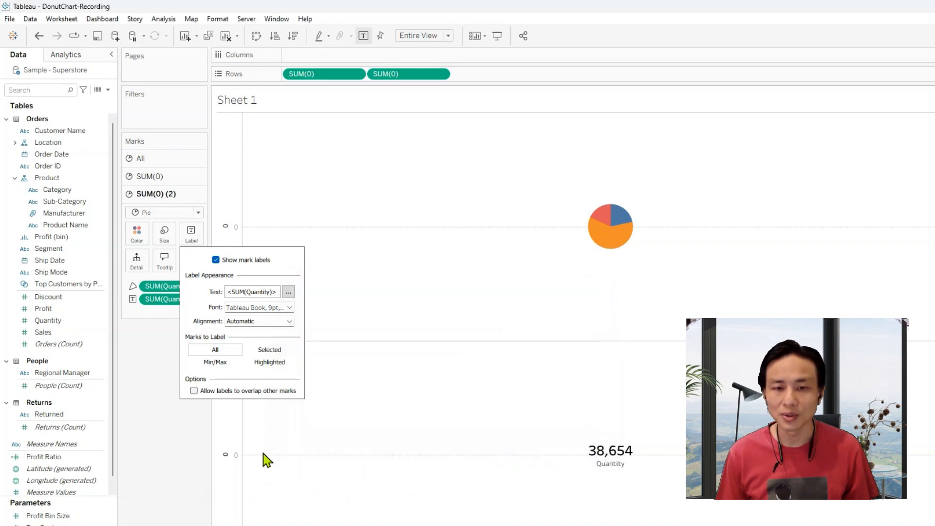
pyautogui.click(267, 460)
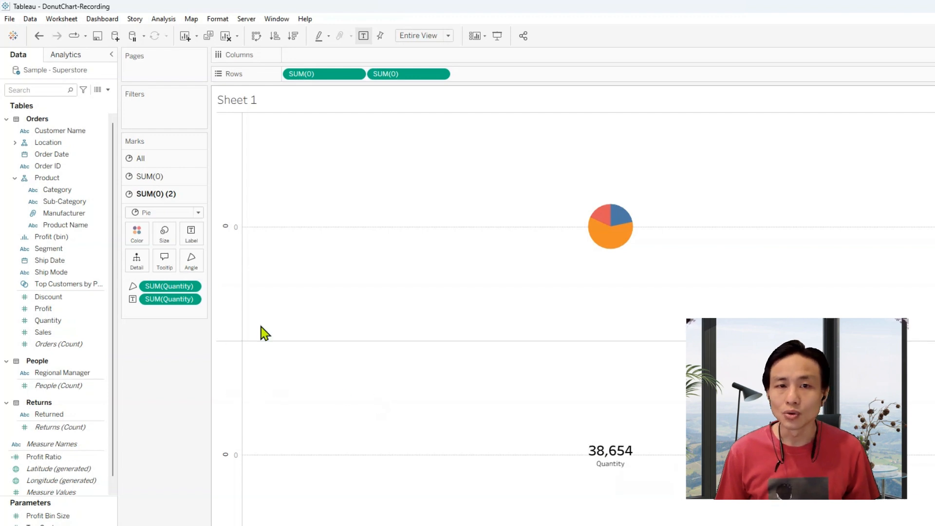
# Label the slices of the first pie, SUM(0), with Category and Quantity
pyautogui.click(144, 179)
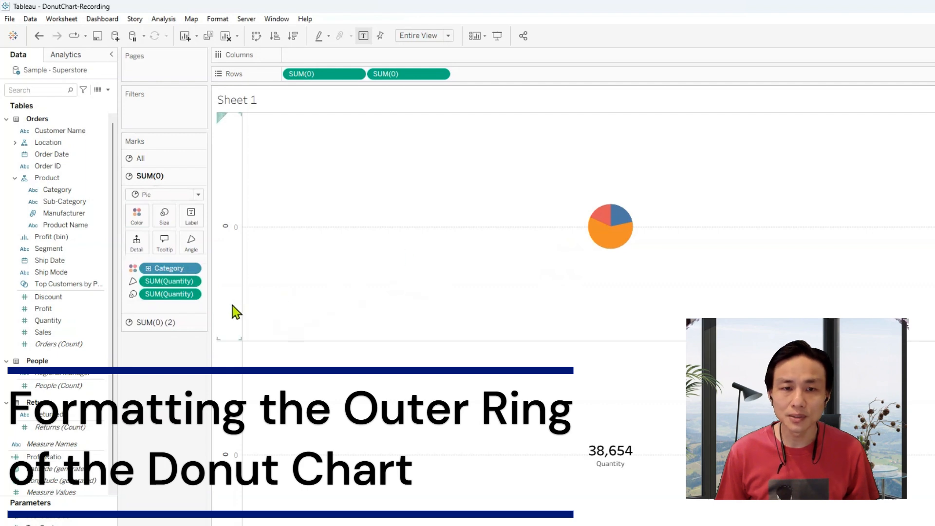
pyautogui.click(70, 204)
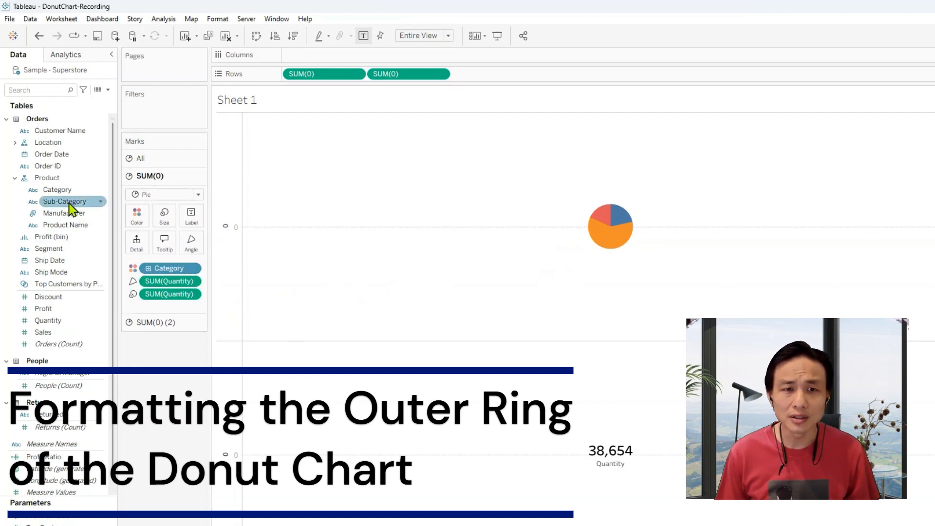
pyautogui.moveTo(69, 205); pyautogui.dragTo(191, 214)
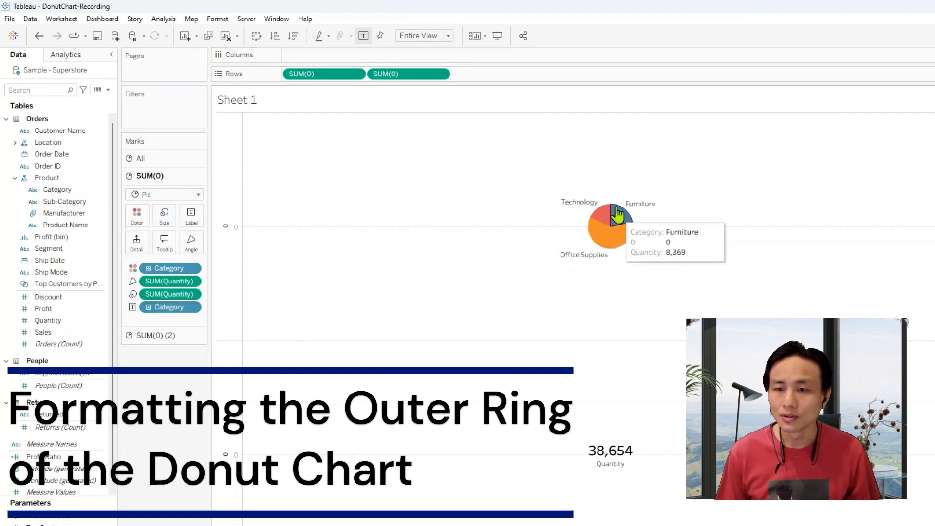
pyautogui.moveTo(93, 319); pyautogui.dragTo(191, 221)
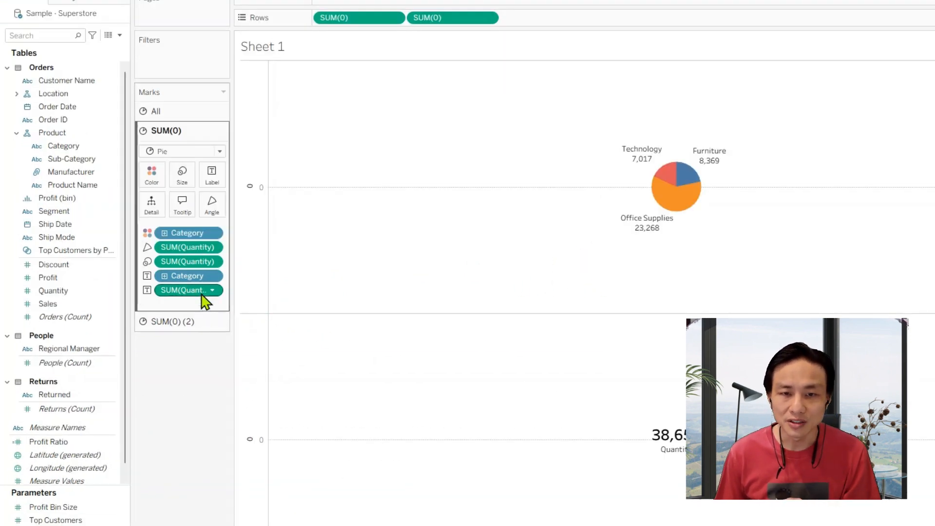
# Apply a Percent of Total quick table calculation to the Quantity label of the first pie
pyautogui.rightClick(202, 295)
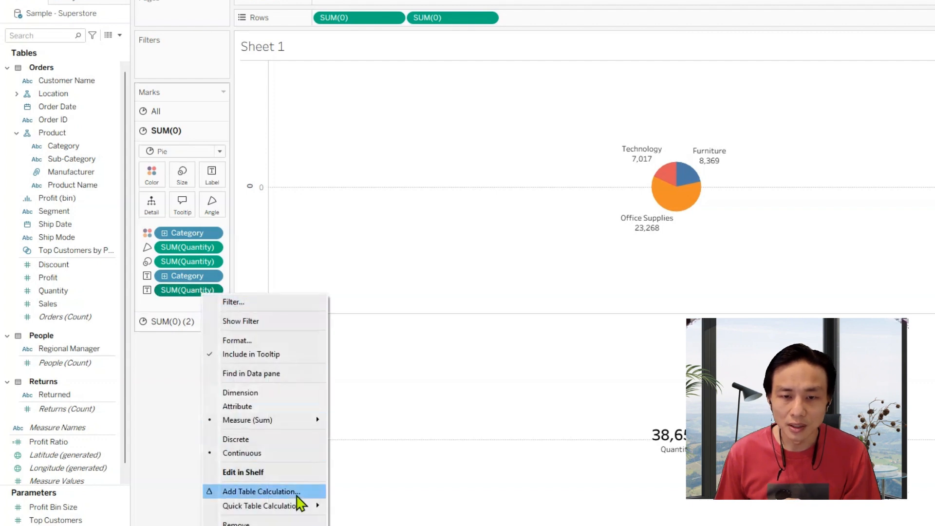
pyautogui.moveTo(298, 504)
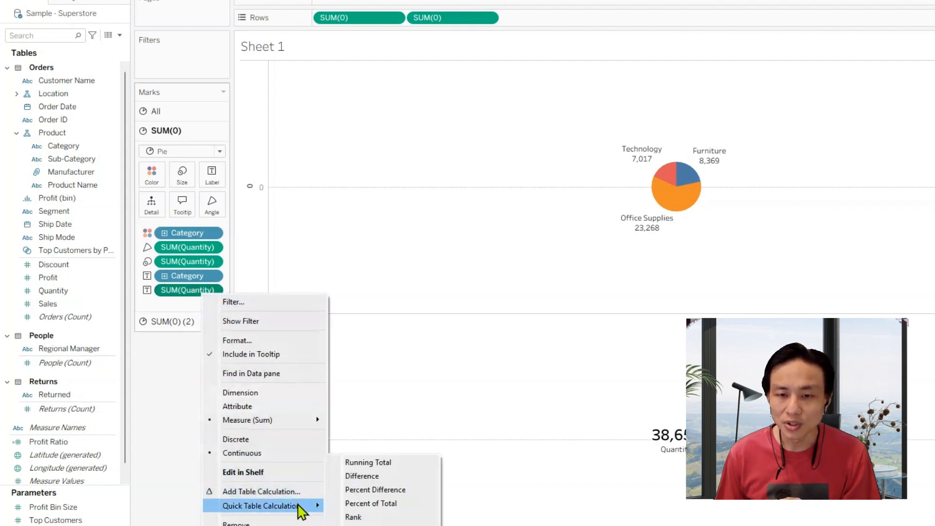
pyautogui.click(385, 503)
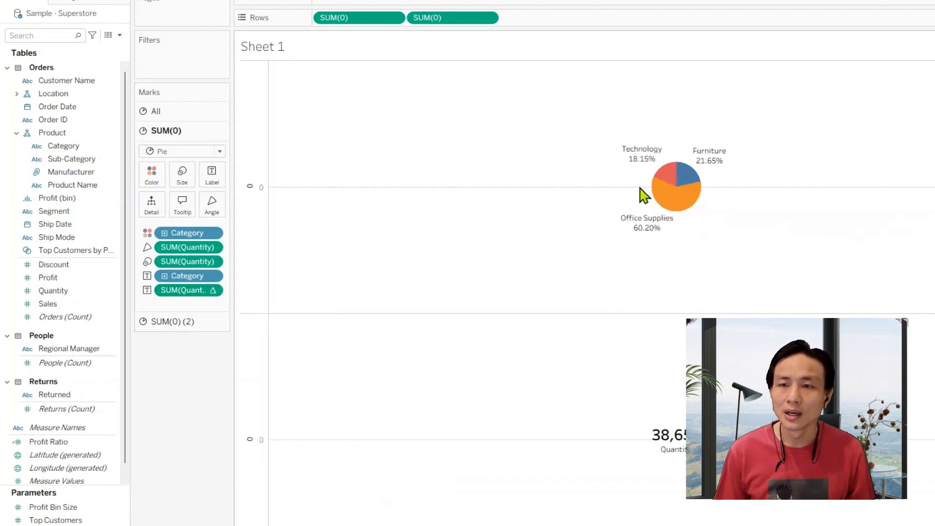
# Format the first pie's percent-of-total Quantity labels as percentages with 0 decimal places
pyautogui.rightClick(636, 164)
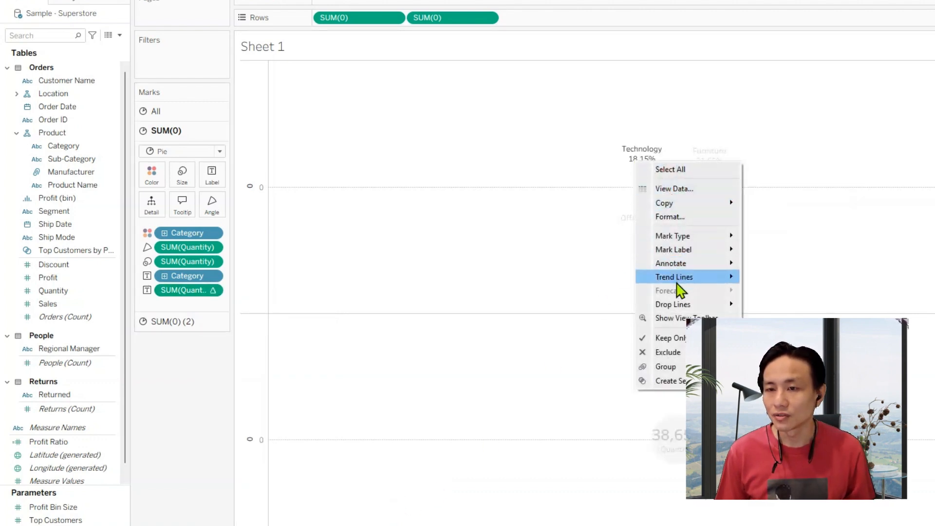
pyautogui.click(677, 217)
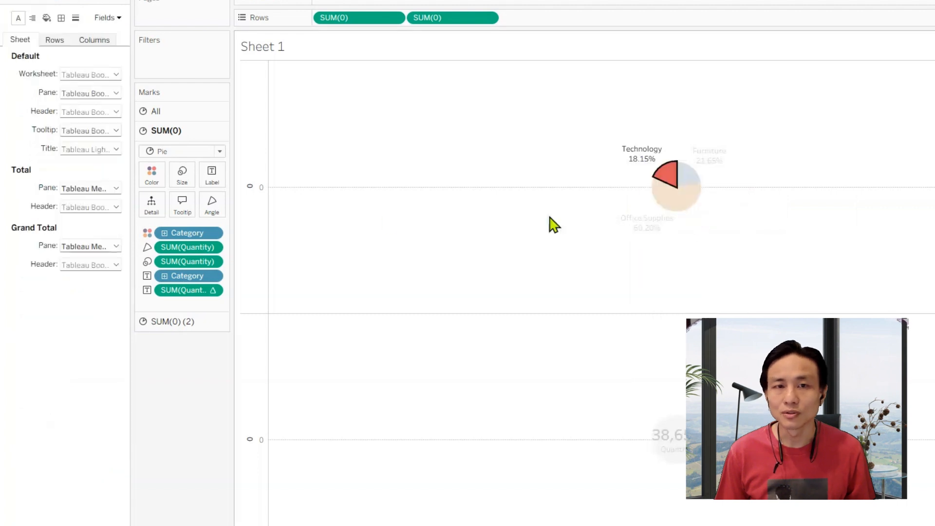
pyautogui.click(111, 21)
pyautogui.click(118, 46)
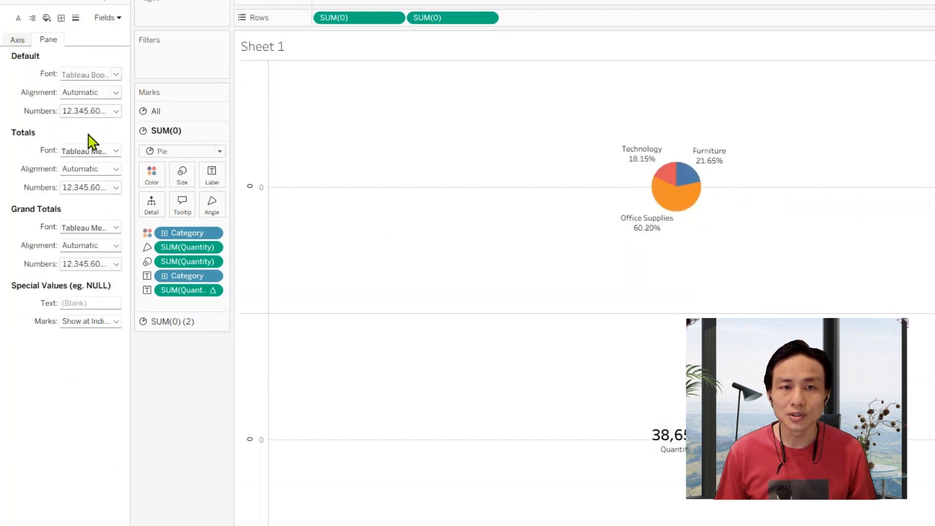
pyautogui.click(103, 112)
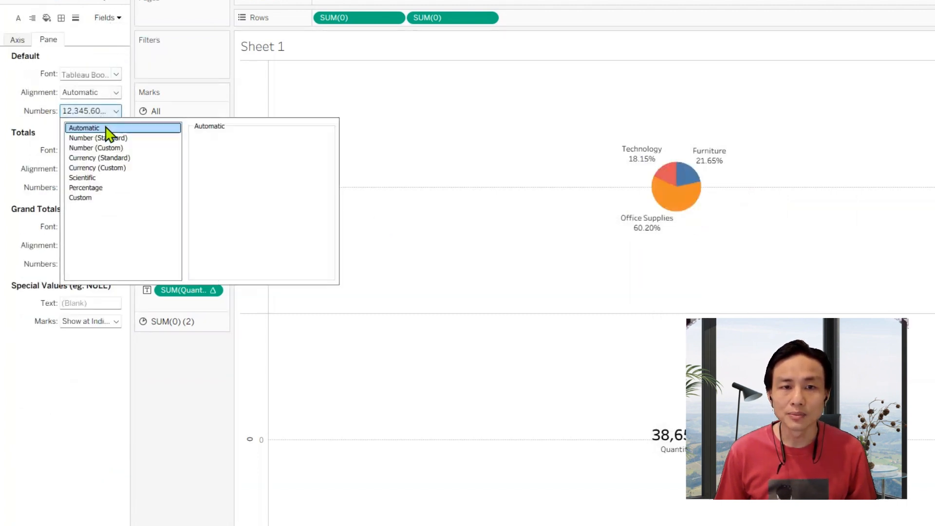
pyautogui.click(133, 188)
pyautogui.click(228, 154)
pyautogui.click(228, 155)
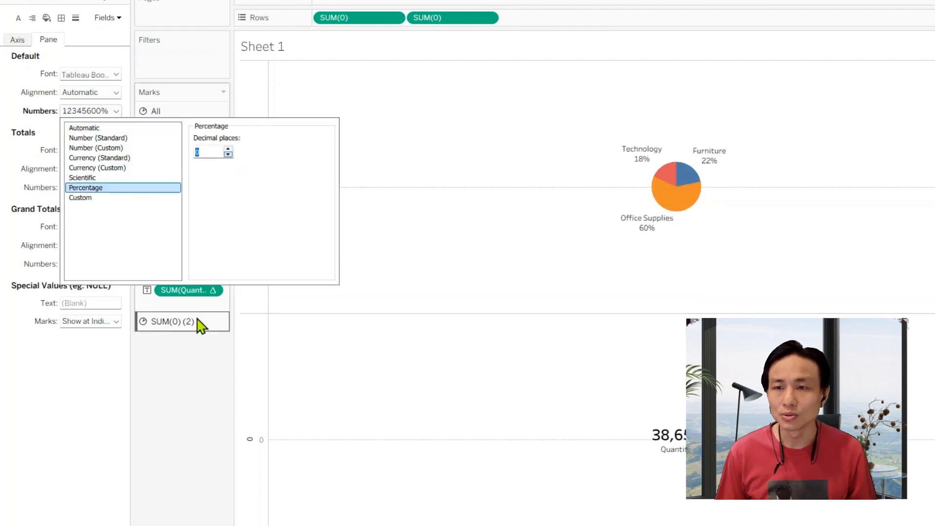
pyautogui.click(195, 428)
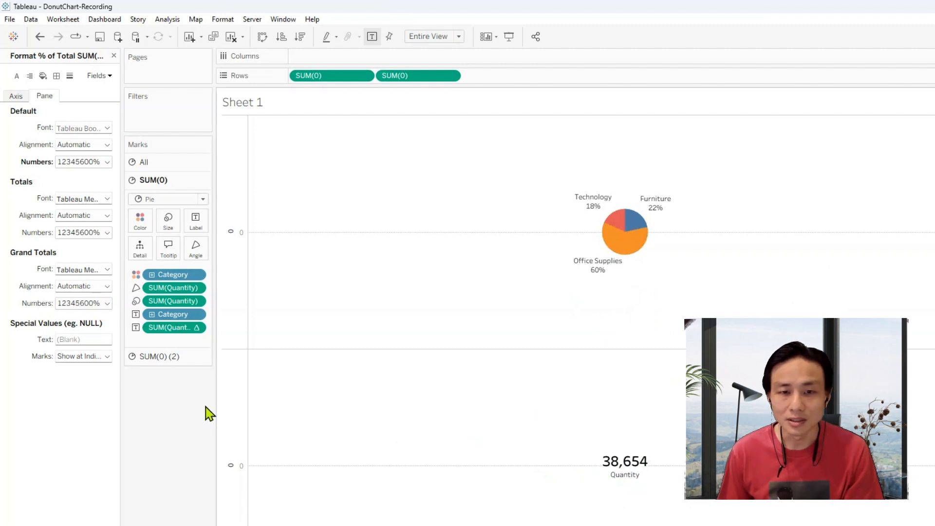
# Enlarge the category pie to about three times its diameter and combine the two SUM(0) row measures on a dual axis
pyautogui.click(167, 236)
pyautogui.click(209, 250)
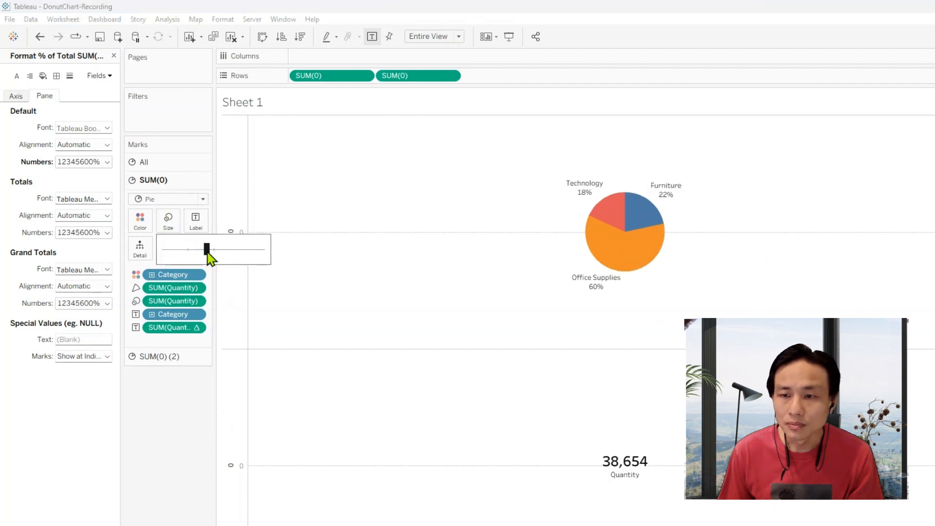
pyautogui.moveTo(208, 250); pyautogui.dragTo(226, 250)
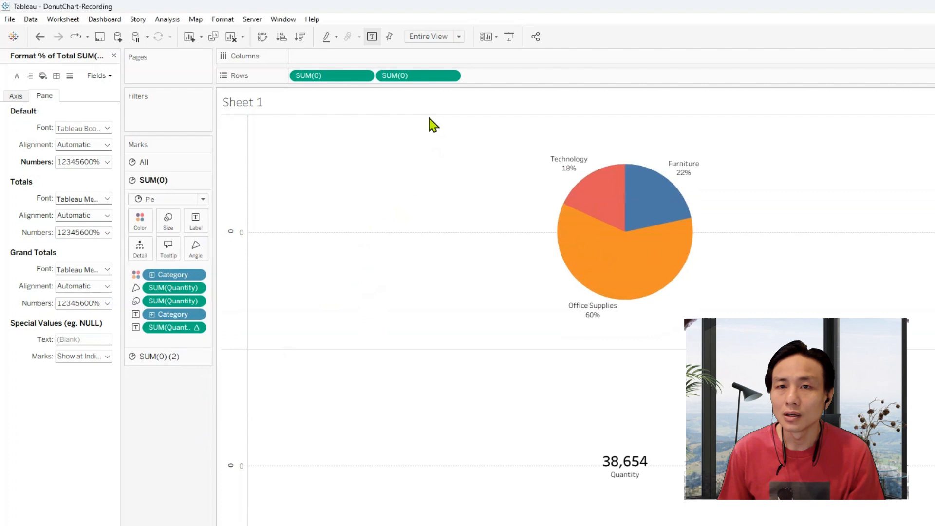
pyautogui.rightClick(431, 79)
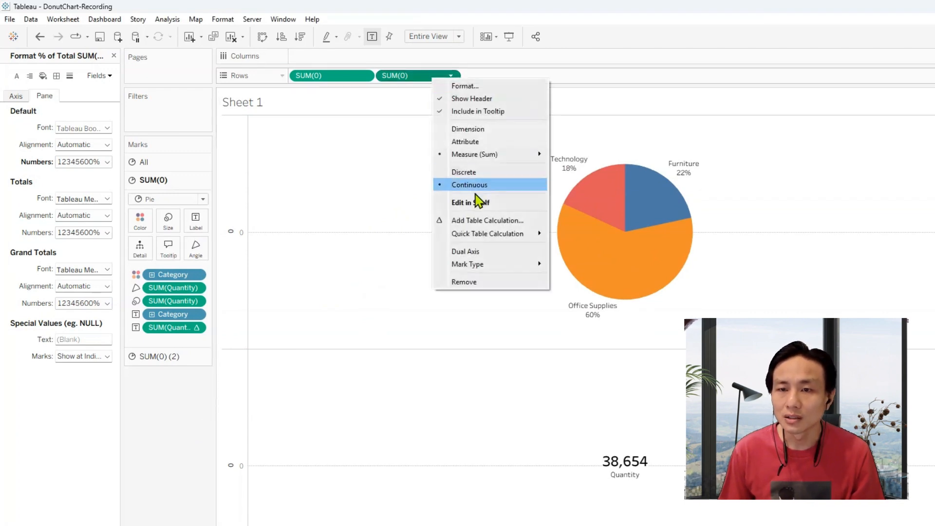
pyautogui.click(501, 252)
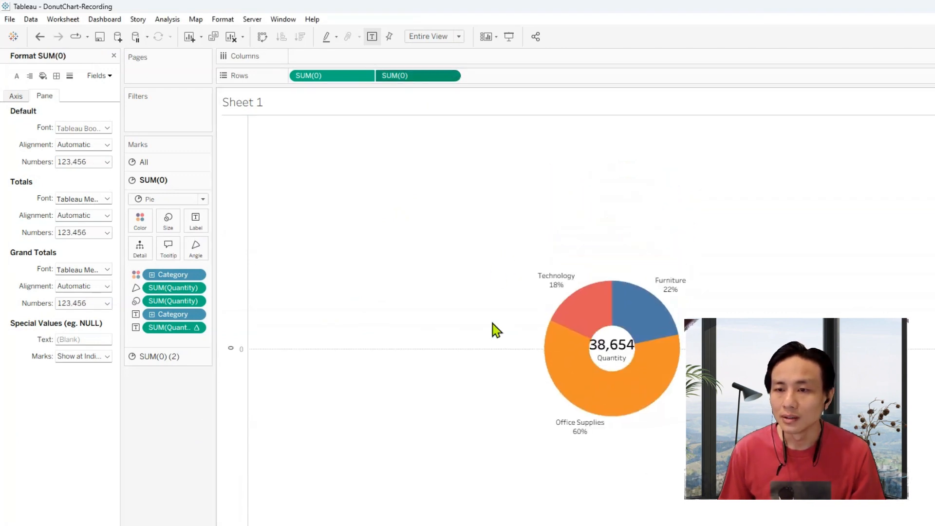
# Enlarge the white pie, SUM(0) (2), to about 60% of the category pie's diameter so a thinner donut ring remains
pyautogui.click(182, 359)
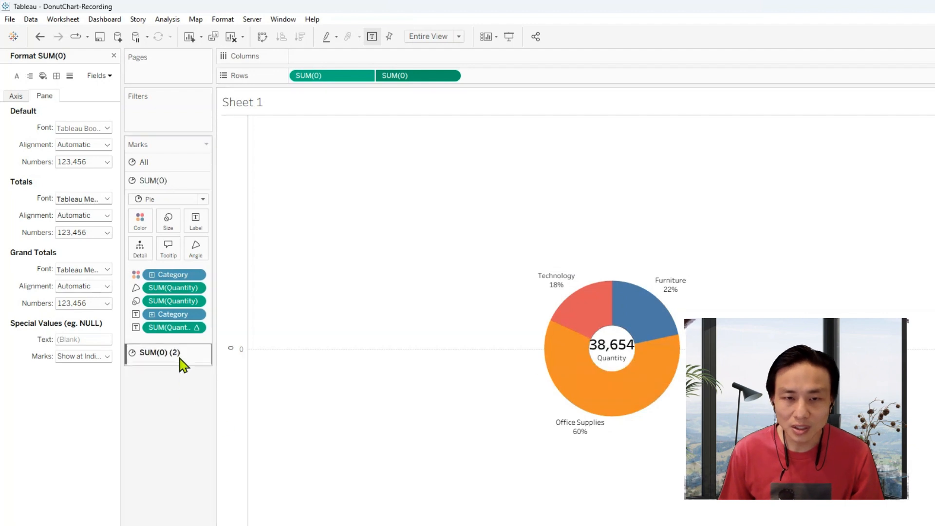
pyautogui.click(169, 241)
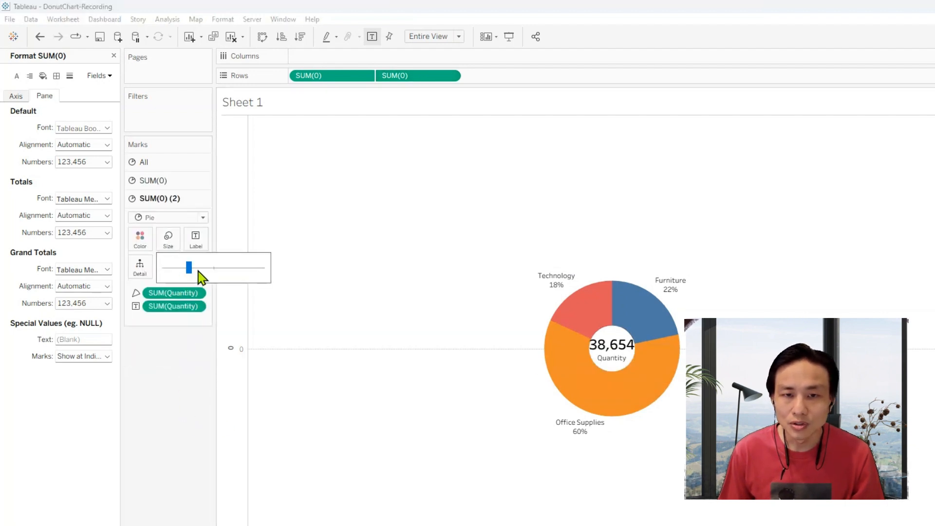
pyautogui.click(199, 270)
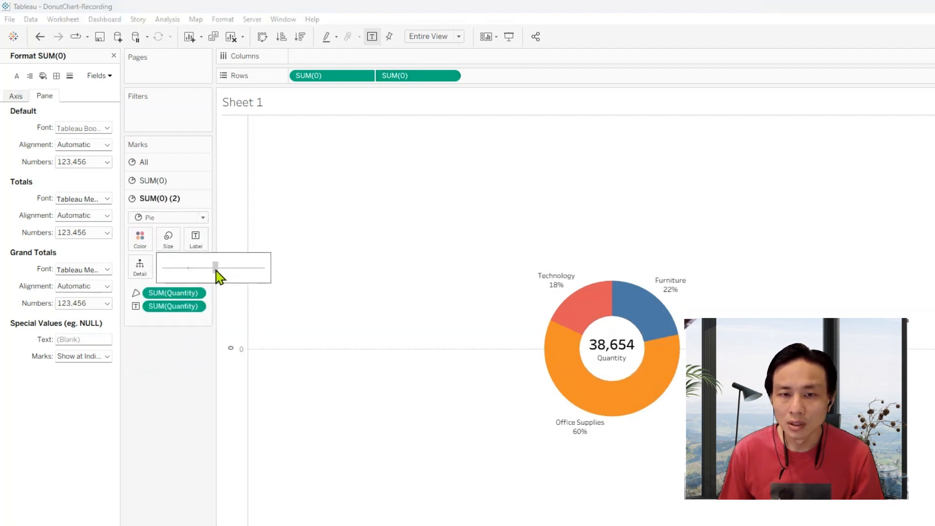
pyautogui.moveTo(217, 275); pyautogui.dragTo(209, 273)
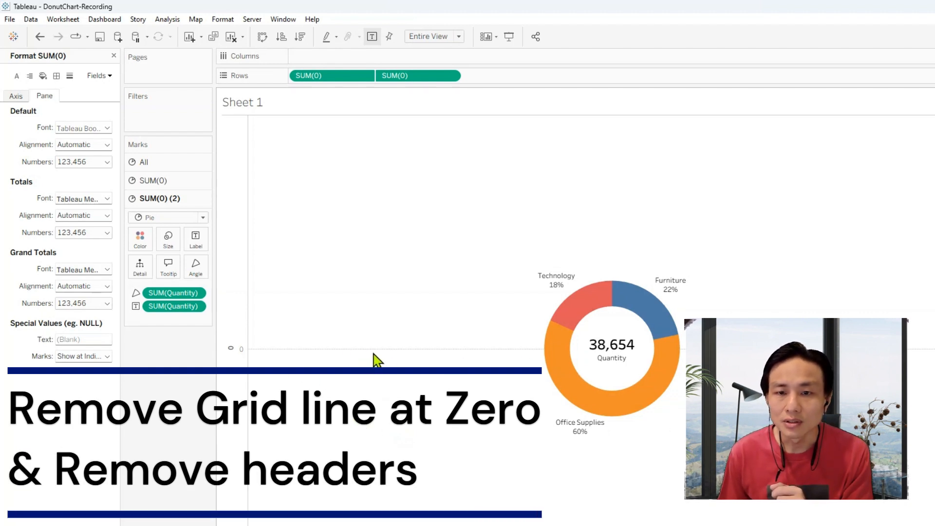
# Set the sheet's zero lines to None and hide the header of the vertical SUM(0) axis
pyautogui.rightClick(401, 352)
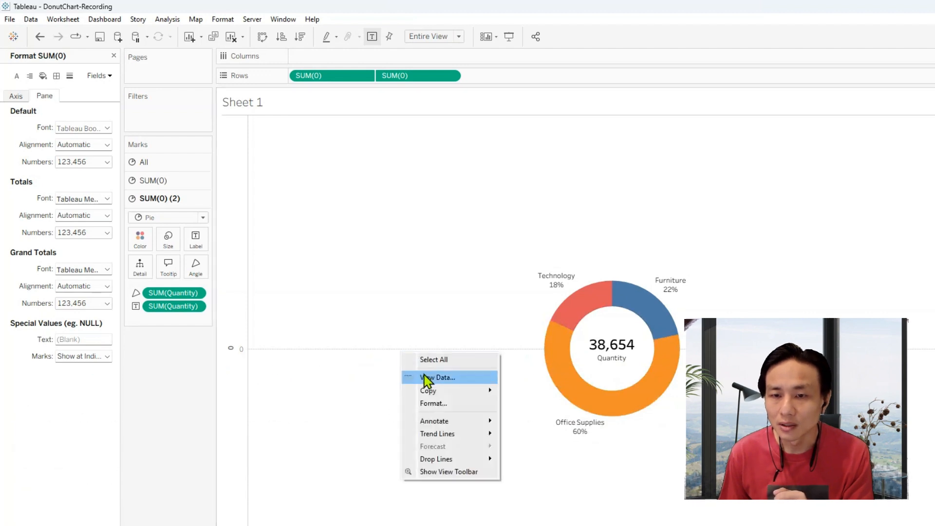
pyautogui.click(433, 407)
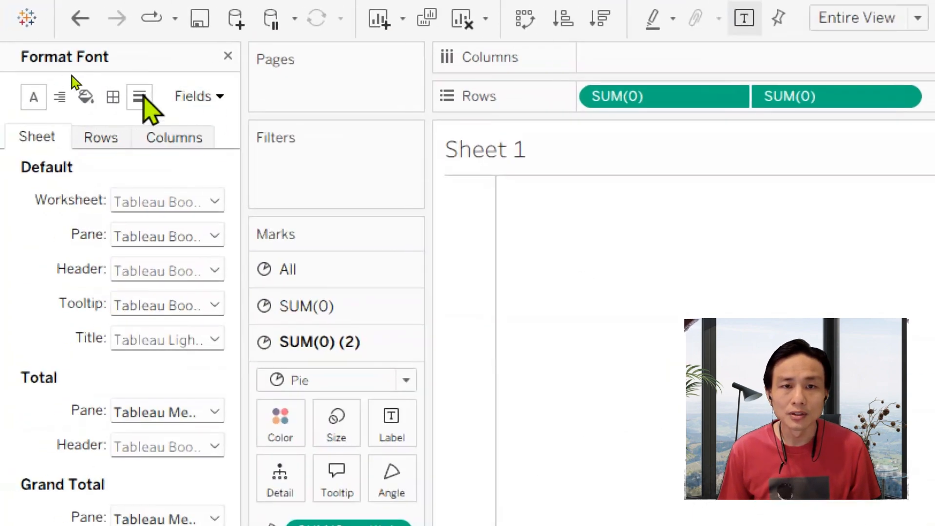
pyautogui.click(142, 97)
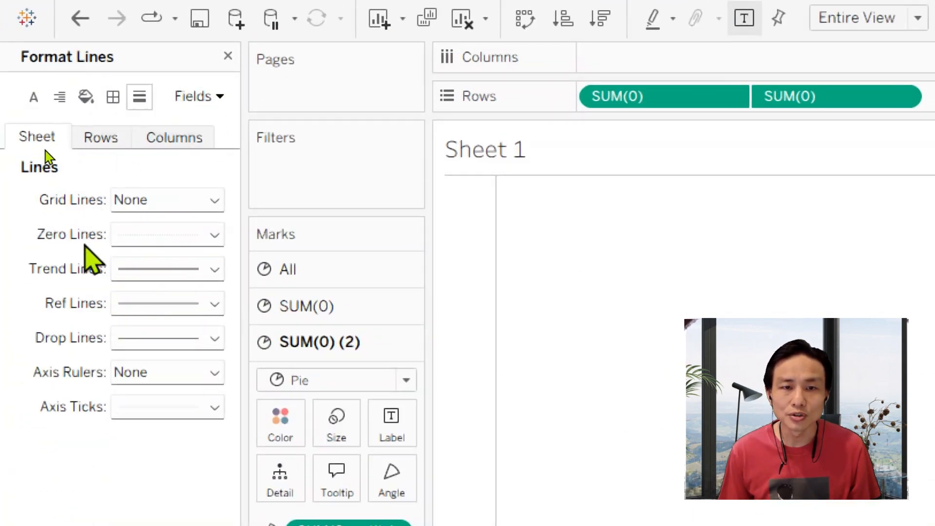
pyautogui.click(181, 238)
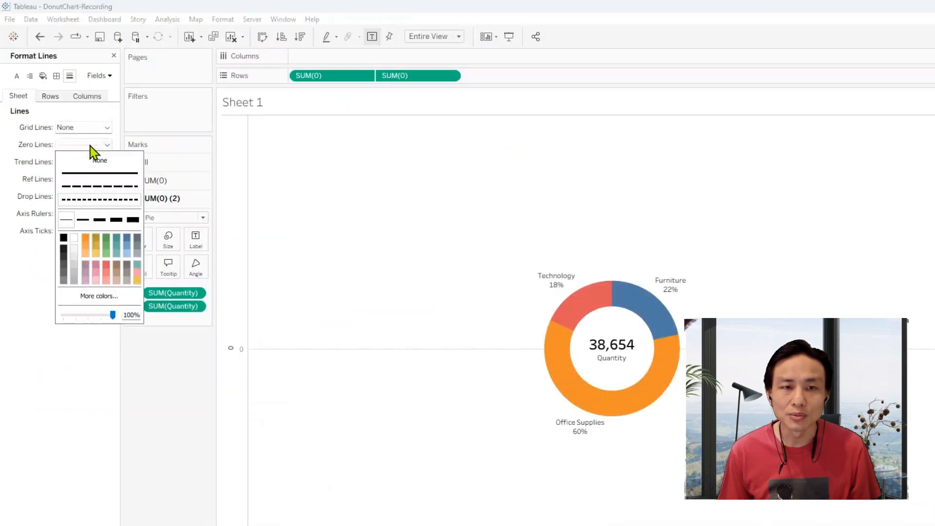
pyautogui.click(93, 160)
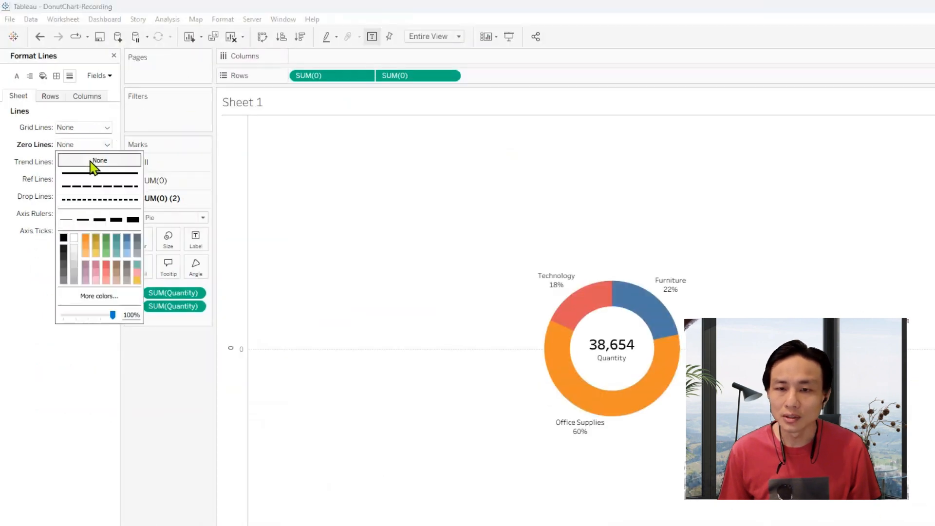
pyautogui.click(341, 373)
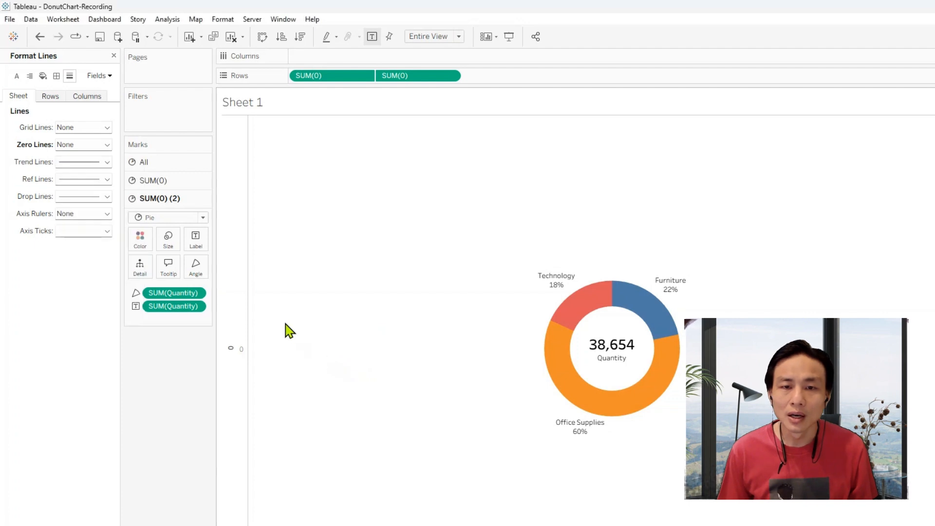
pyautogui.rightClick(230, 388)
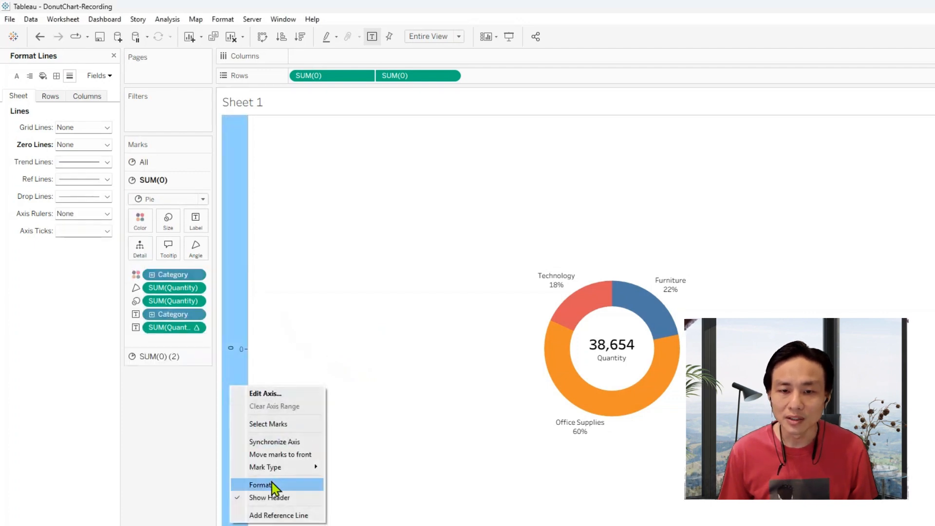
pyautogui.click(269, 497)
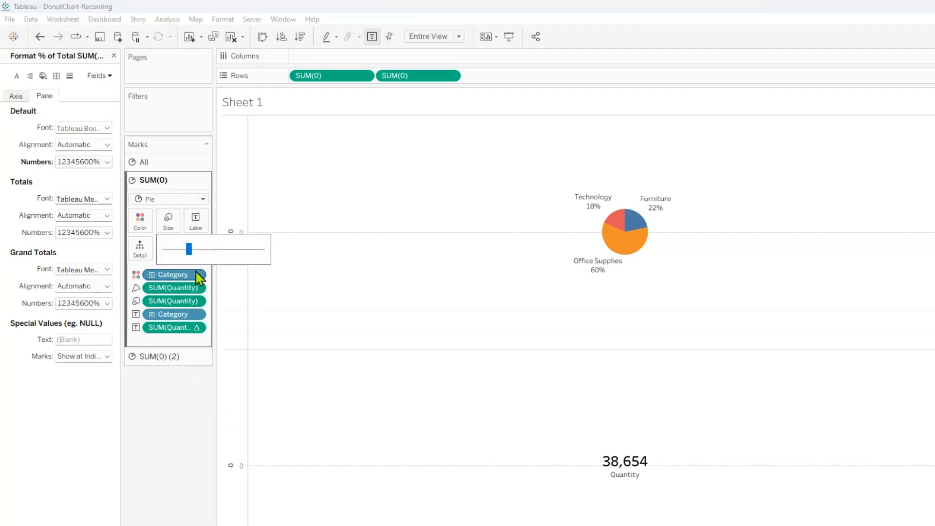
# Enlarge the category pie and overlay both SUM(0) pies on a dual axis as a donut with an enlarged white center
pyautogui.moveTo(188, 248); pyautogui.dragTo(219, 253)
pyautogui.rightClick(433, 78)
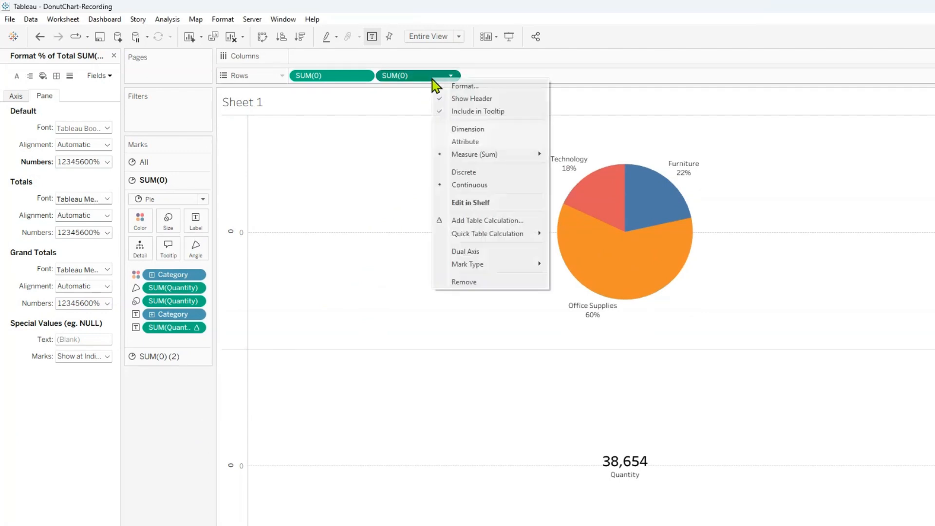
pyautogui.click(464, 251)
pyautogui.moveTo(199, 267); pyautogui.dragTo(216, 288)
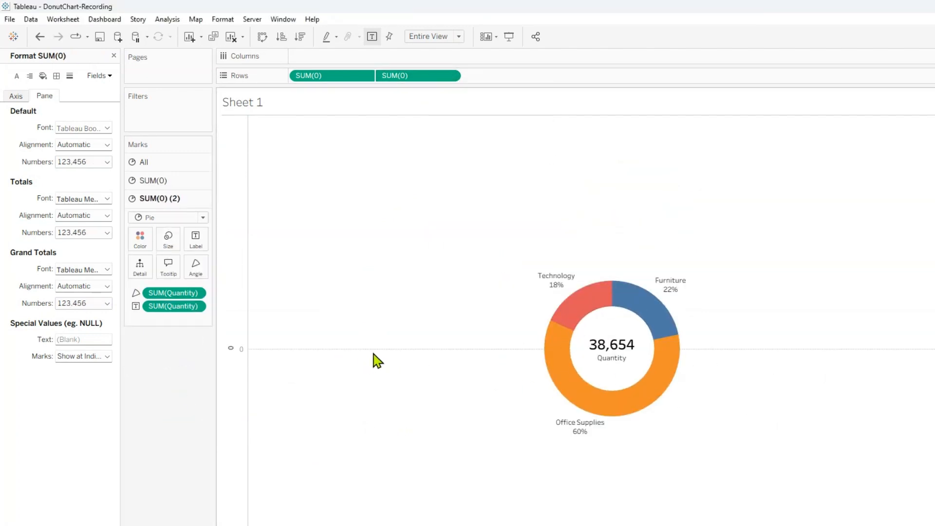
# Remove the sheet's zero lines by setting them to None, and turn off the header of the vertical SUM(0) axis
pyautogui.rightClick(403, 349)
pyautogui.click(432, 405)
pyautogui.click(69, 77)
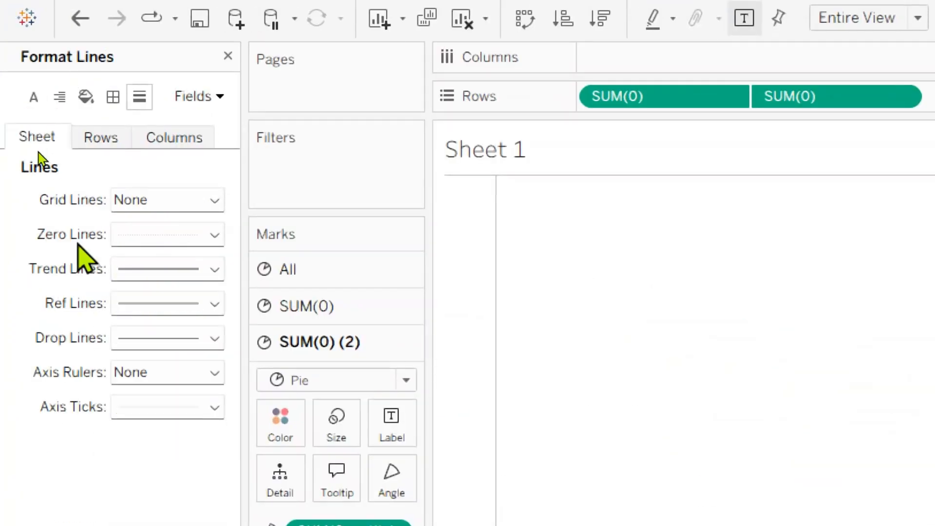
pyautogui.click(168, 235)
pyautogui.click(197, 267)
pyautogui.click(384, 353)
pyautogui.rightClick(229, 386)
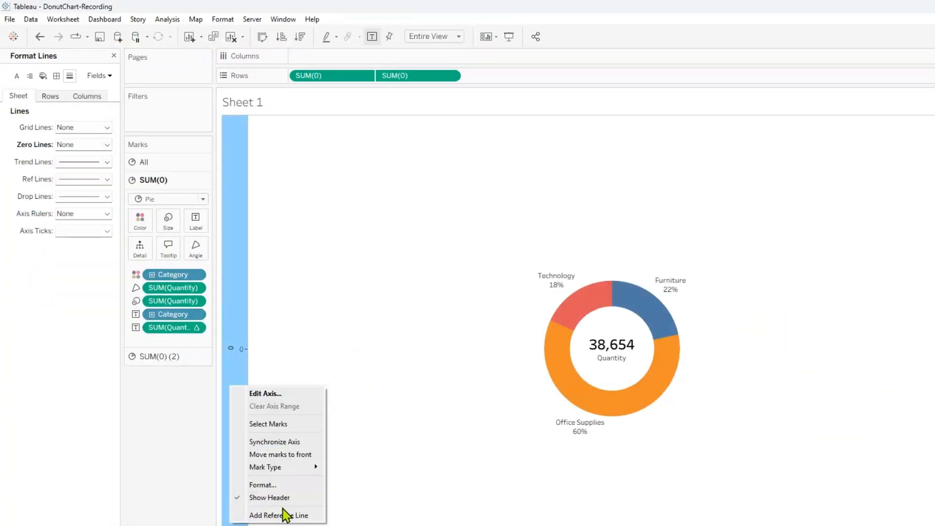